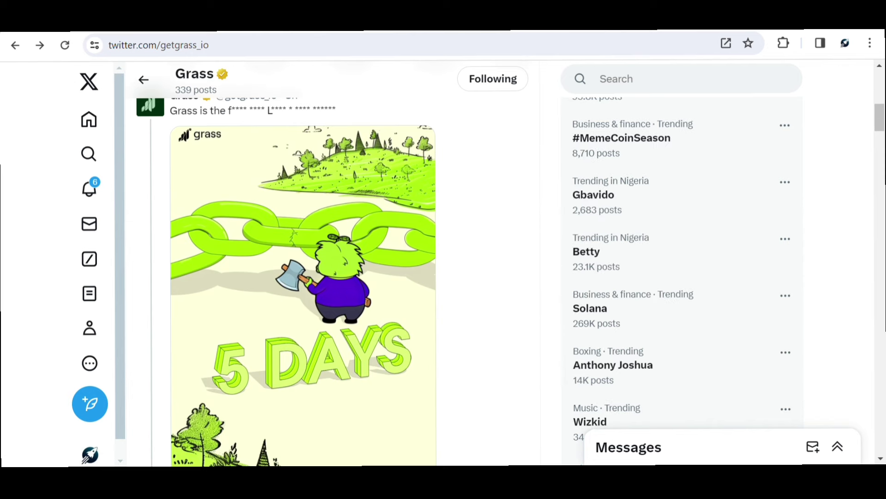
scroll(333, 277, up, 3)
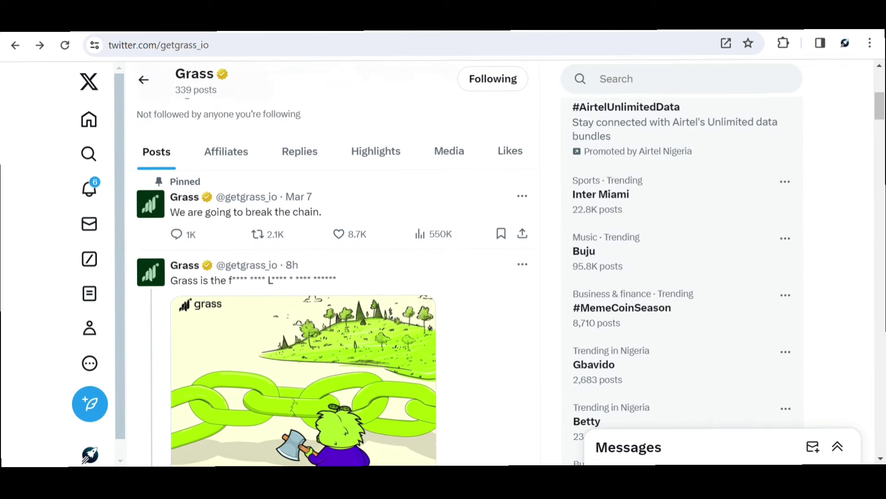
scroll(333, 277, up, 1)
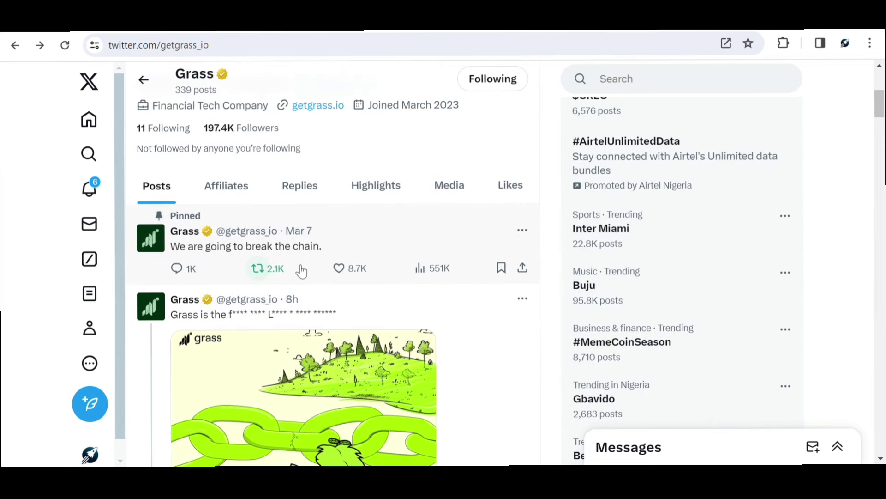
scroll(319, 263, down, 1)
scroll(277, 249, down, 1)
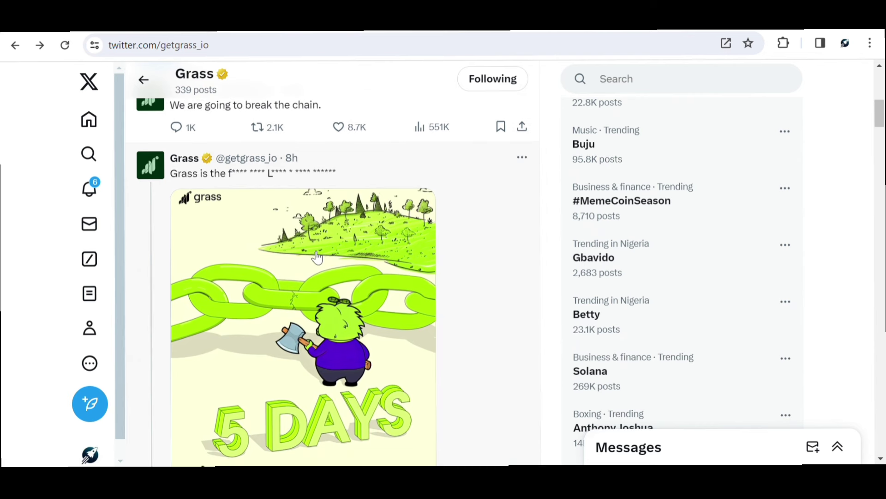
scroll(319, 253, down, 2)
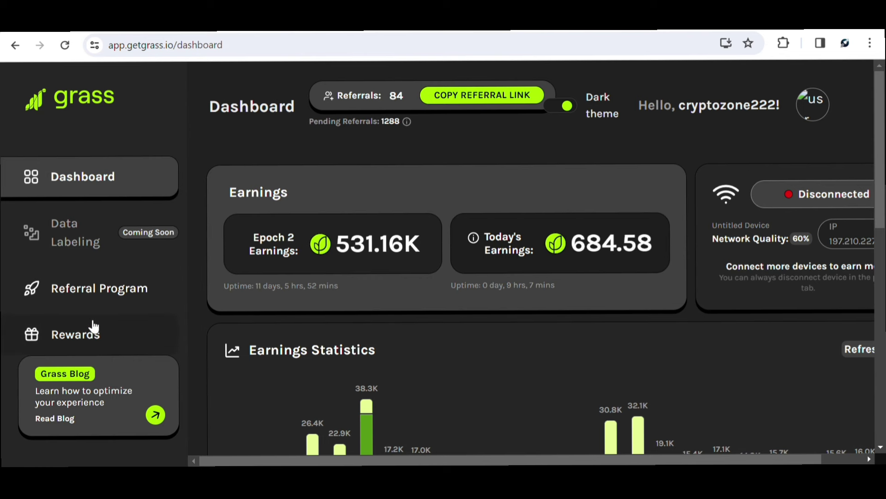
Go to the Rewards page from the Grass dashboard sidebar.
click(92, 336)
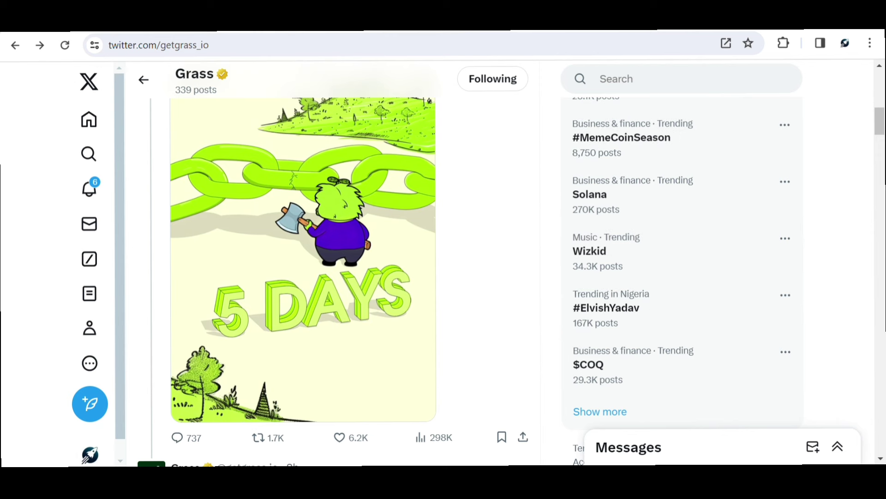
scroll(332, 263, up, 5)
scroll(332, 263, up, 3)
scroll(332, 264, down, 3)
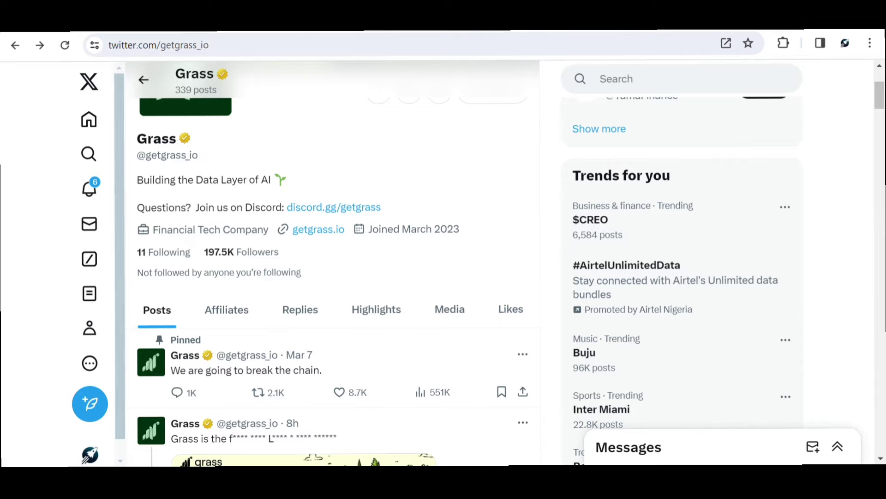
scroll(332, 263, down, 3)
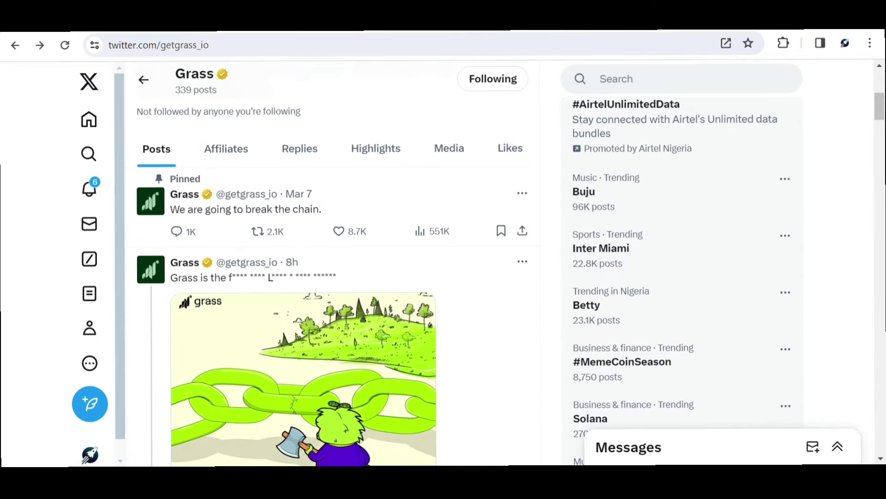
View the pinned 'We are going to break the chain.' post and its thread.
click(236, 217)
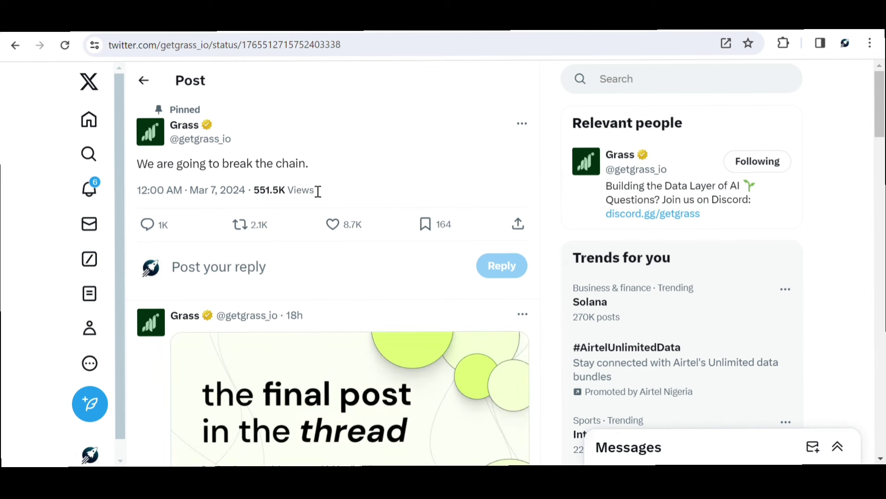
scroll(318, 190, down, 3)
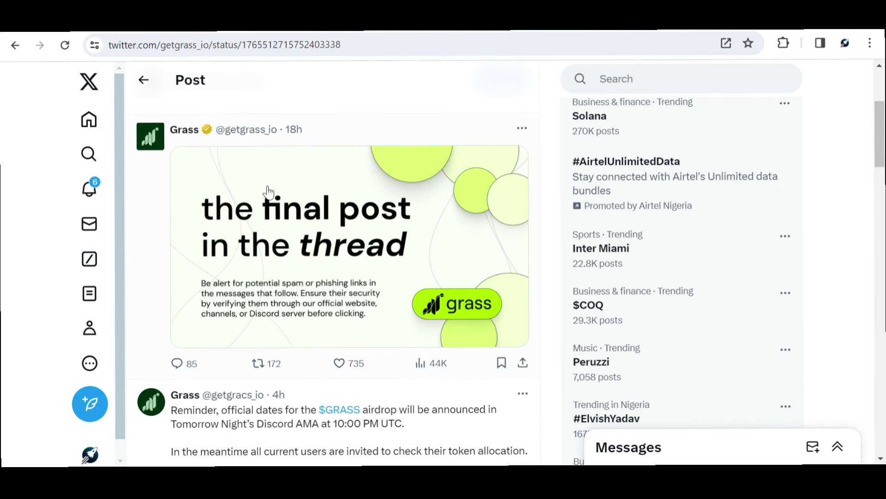
scroll(352, 286, down, 3)
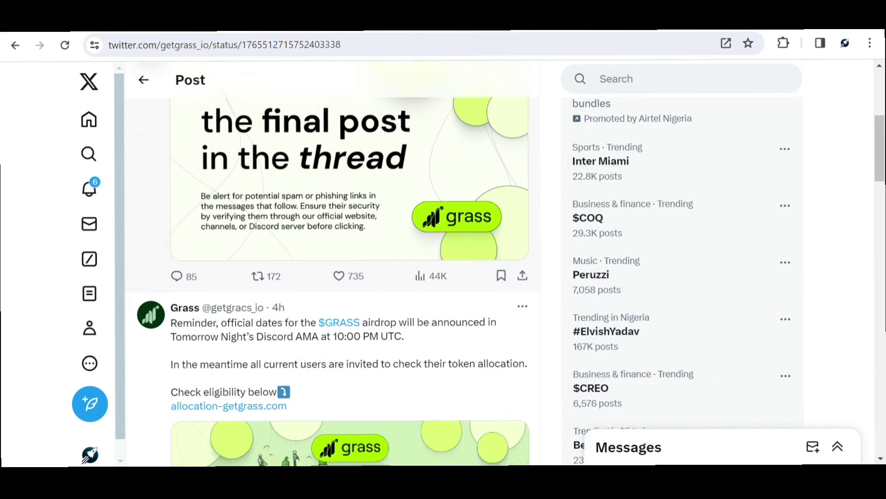
scroll(353, 287, down, 1)
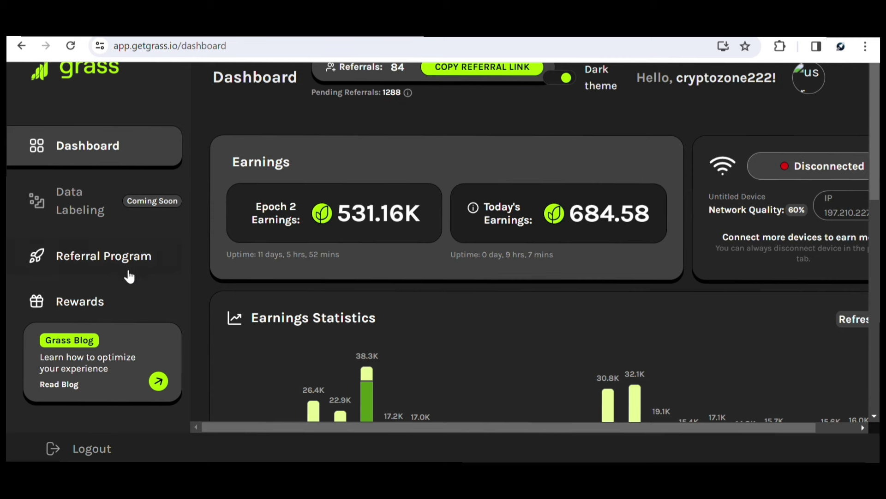
click(111, 270)
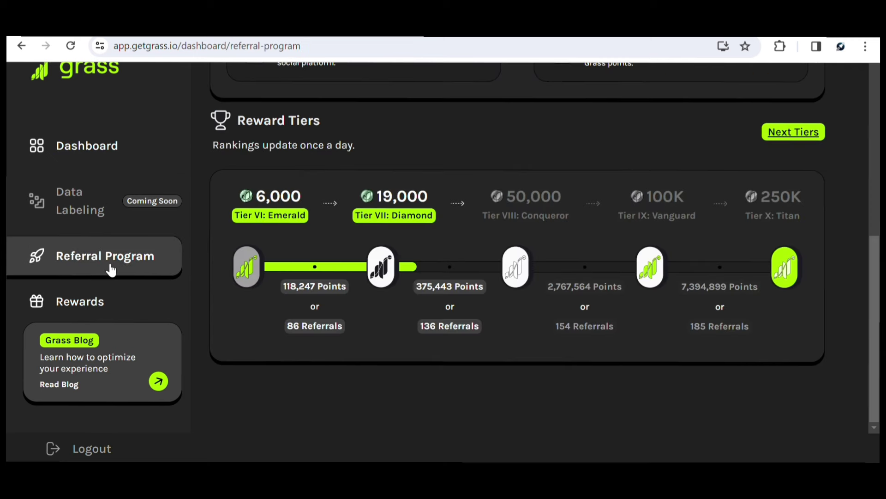
scroll(111, 270, up, 8)
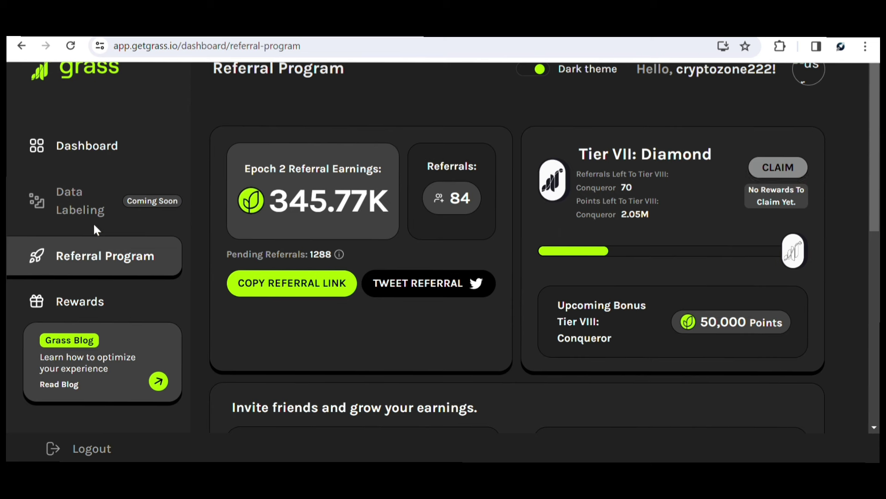
click(69, 152)
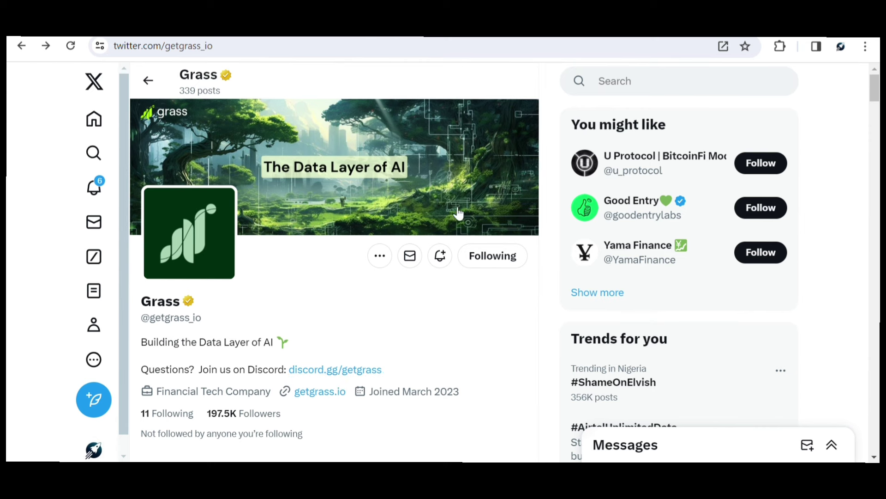
Switch from the Grass X profile to the points.lavanet.xyz leaderboard.
key(ctrl+Tab)
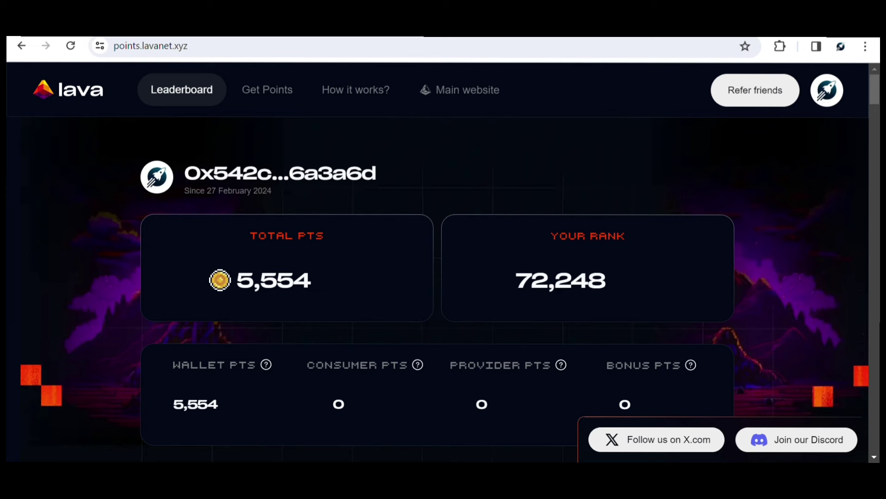
key(ctrl+Tab)
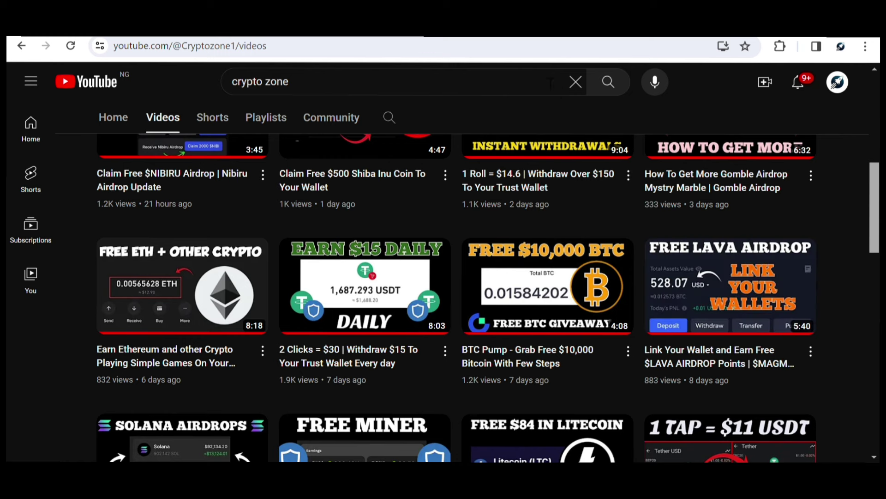
key(ctrl+Tab)
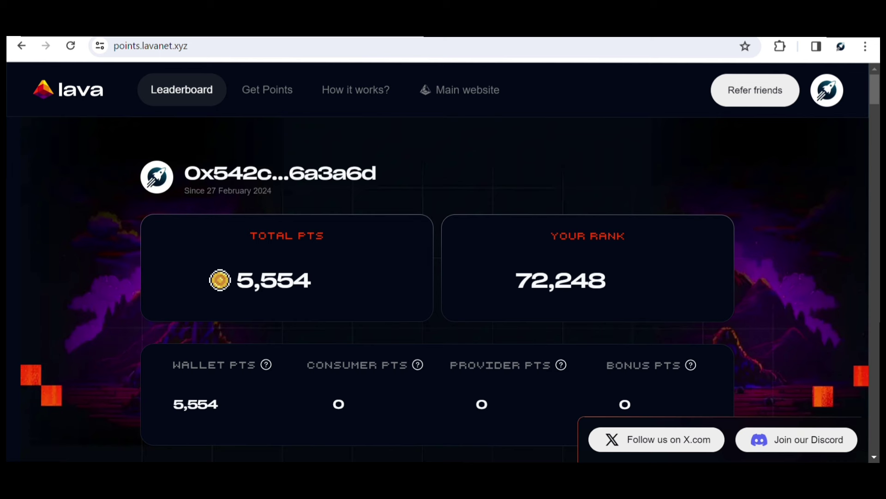